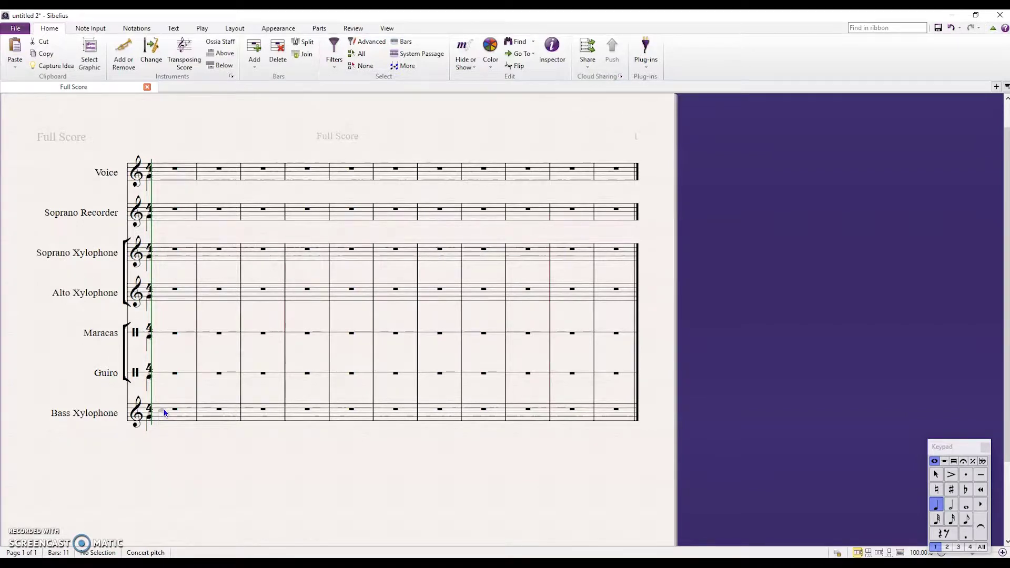
Enter four quarter notes into bar 1 of the Bass Xylophone staff.
{"action": "left_click", "coordinate": [164, 413]}
{"action": "left_click", "coordinate": [176, 414]}
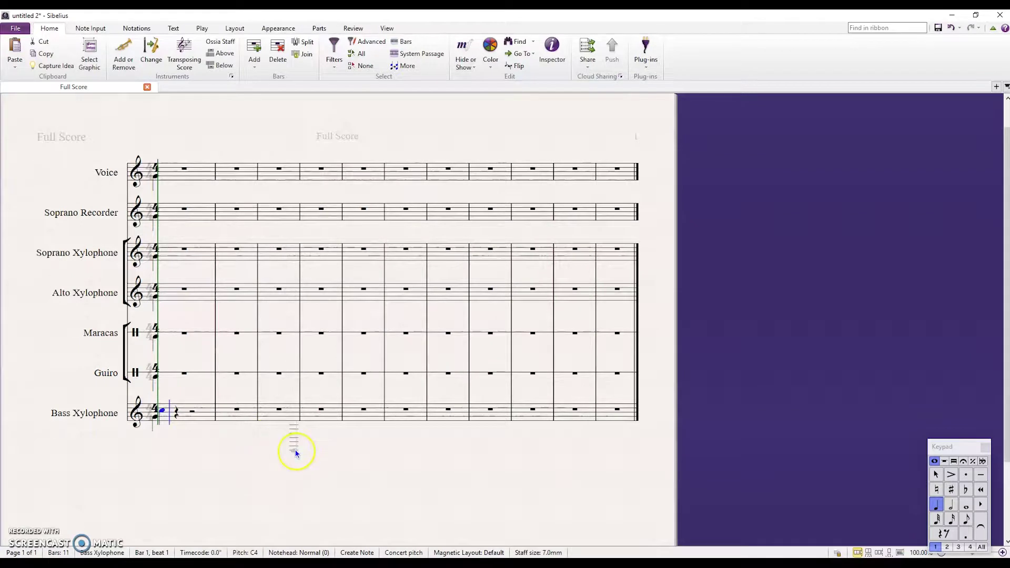
{"action": "key", "text": "a"}
{"action": "key", "text": "g"}
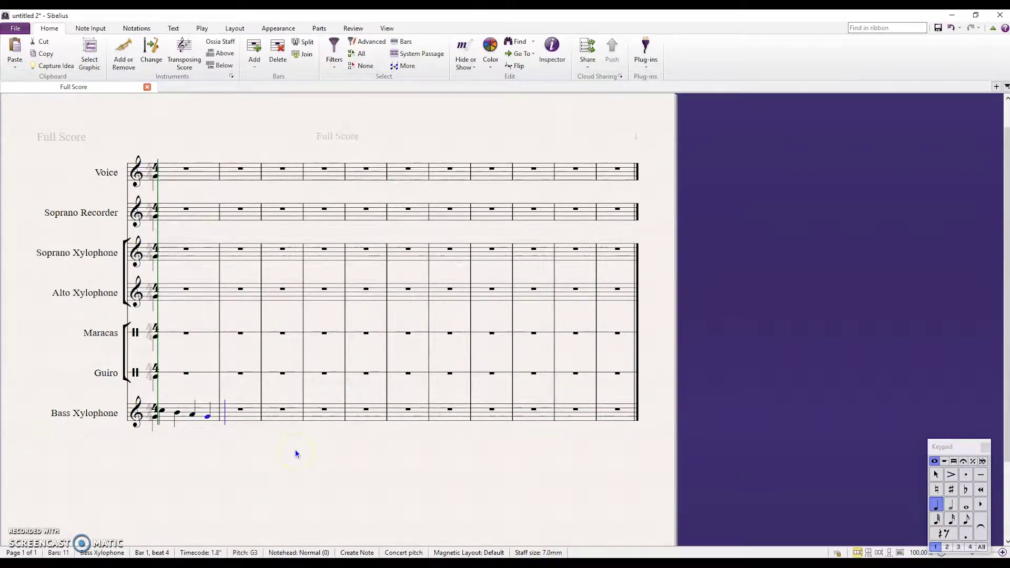
{"action": "key", "text": "Escape"}
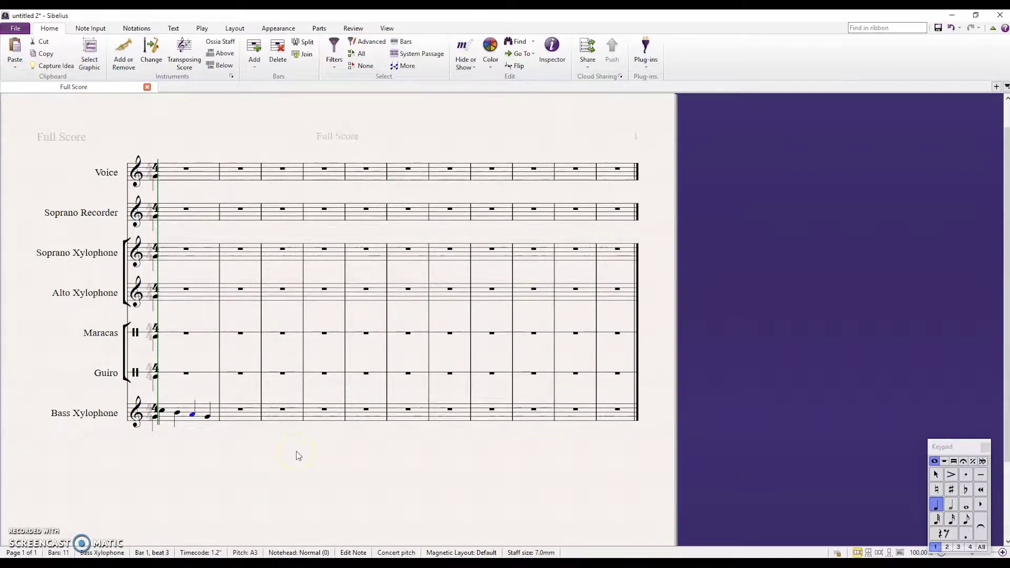
Move the beat-4 note of bar 1 to F4.
{"action": "key", "text": "Left"}
{"action": "key", "text": "Left"}
{"action": "key", "text": "Left"}
{"action": "key", "text": "Right"}
{"action": "key", "text": "Right"}
{"action": "key", "text": "Up"}
{"action": "key", "text": "Up"}
{"action": "key", "text": "Up"}
{"action": "key", "text": "Up"}
{"action": "key", "text": "Up"}
{"action": "key", "text": "Up"}
{"action": "key", "text": "Up"}
{"action": "key", "text": "Down"}
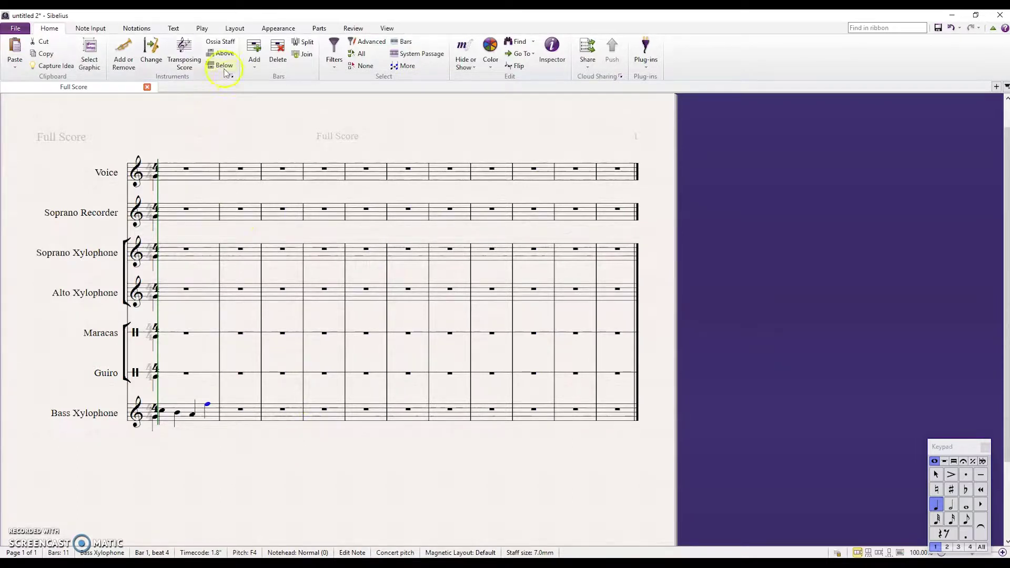
Choose Bass Xylophone in the Edit Instruments dialog and start editing its instrument definition.
{"action": "left_click", "coordinate": [232, 78]}
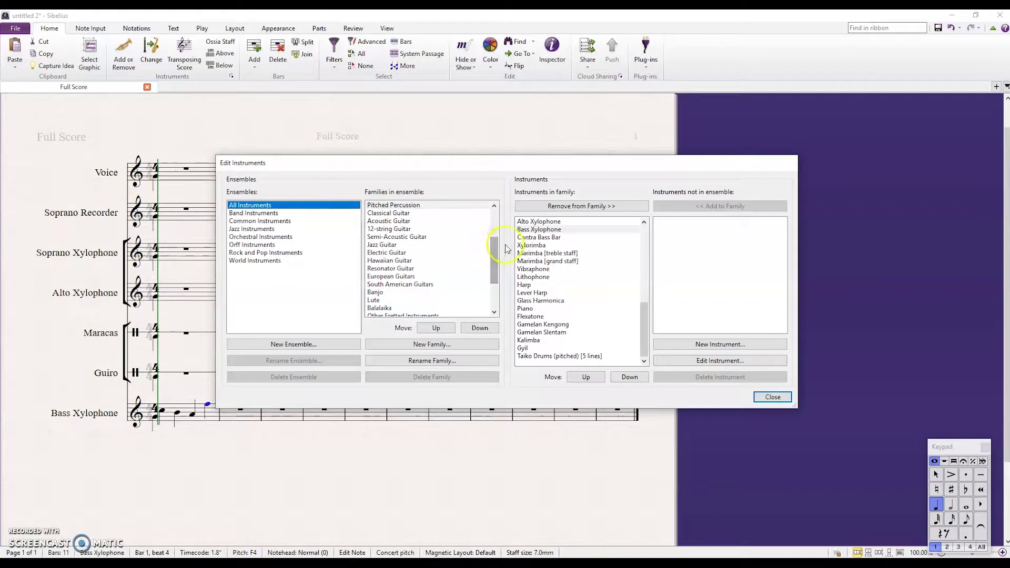
{"action": "left_click", "coordinate": [545, 230]}
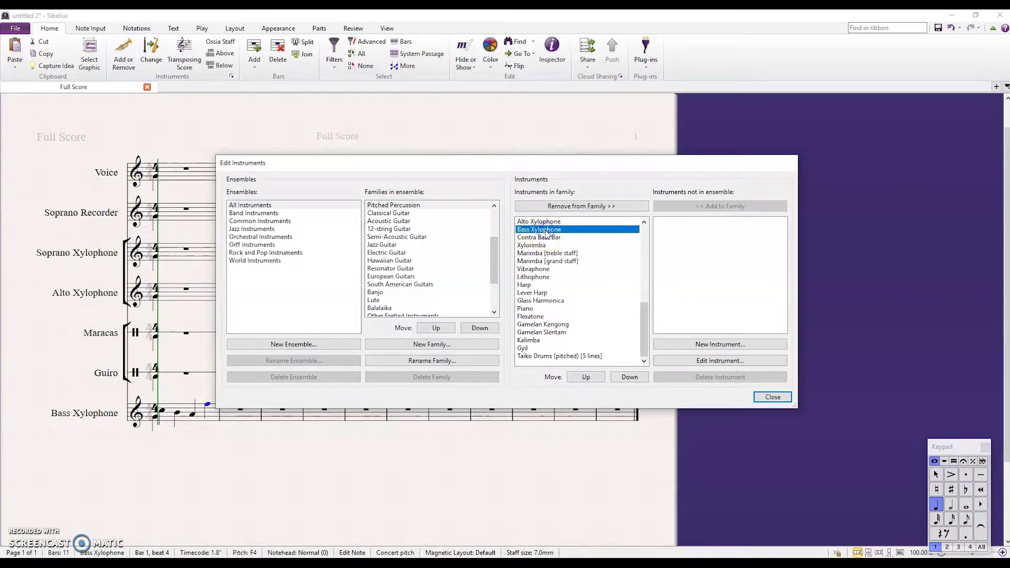
{"action": "left_click", "coordinate": [704, 362]}
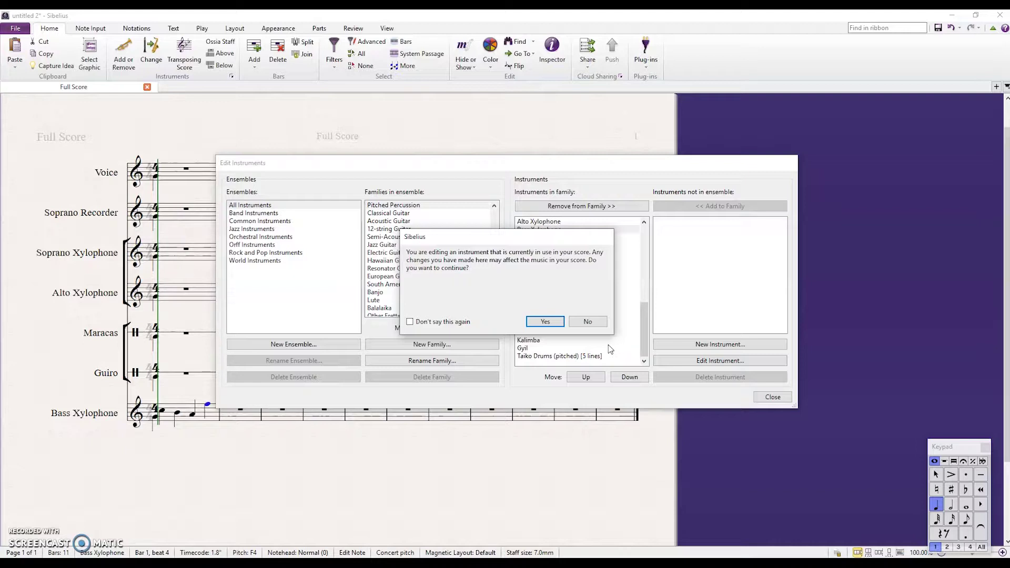
Confirm editing the in-use instrument and set its best playback sound to Pitched Percussion > Wood > Marimba.
{"action": "left_click", "coordinate": [546, 322]}
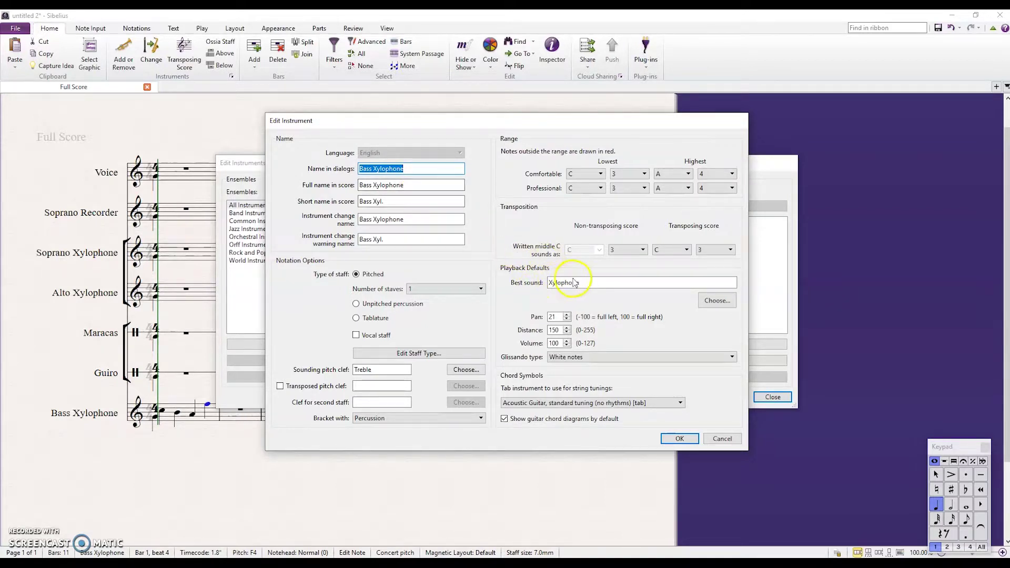
{"action": "left_click", "coordinate": [715, 308]}
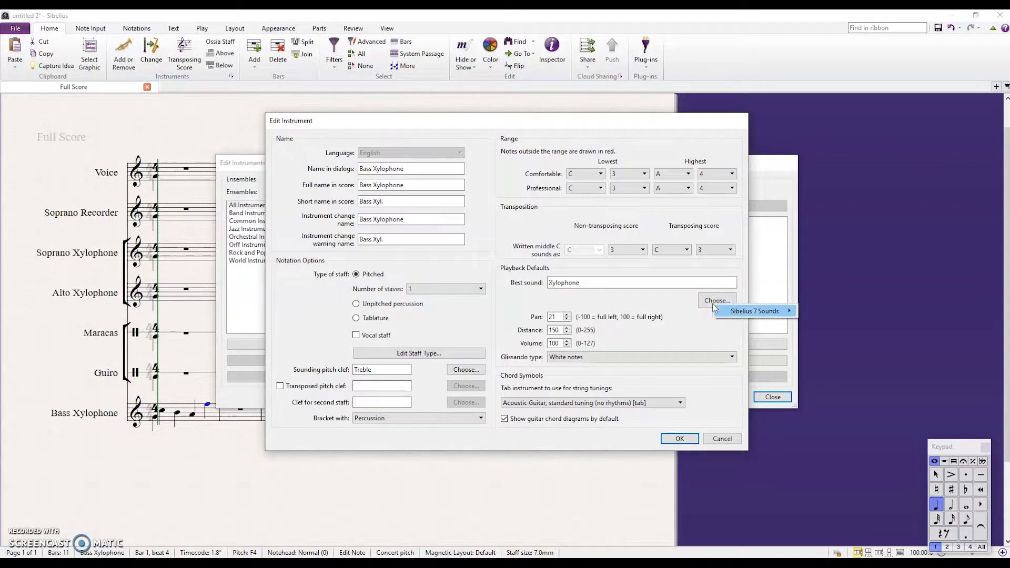
{"action": "mouse_move", "coordinate": [737, 311]}
{"action": "left_click", "coordinate": [842, 325]}
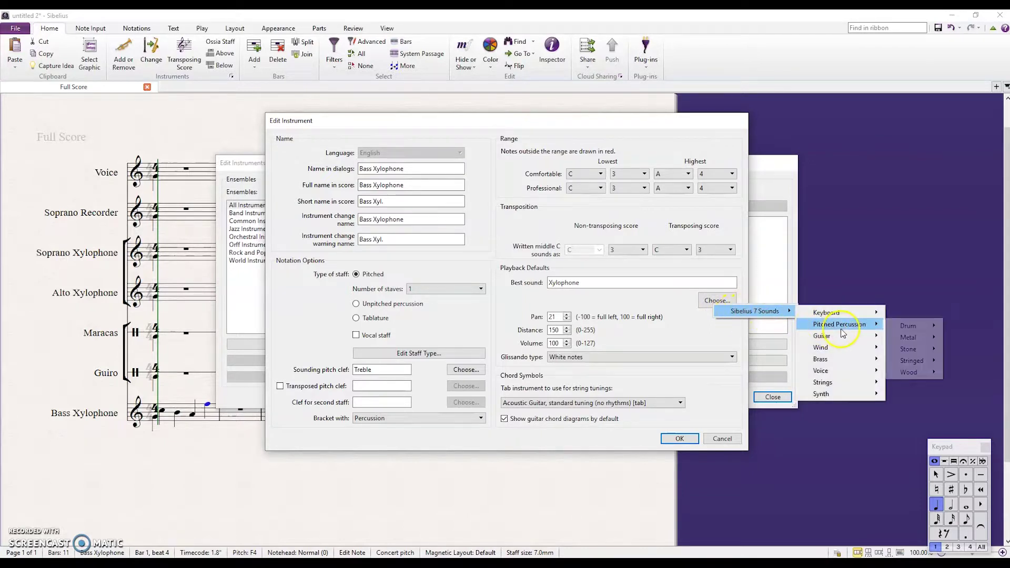
{"action": "mouse_move", "coordinate": [924, 363]}
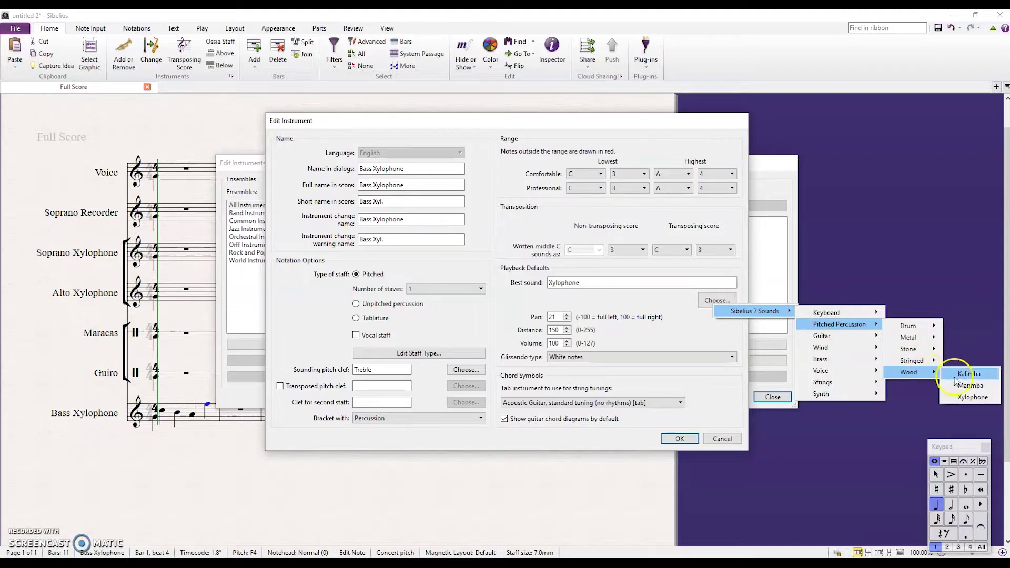
{"action": "left_click", "coordinate": [962, 391]}
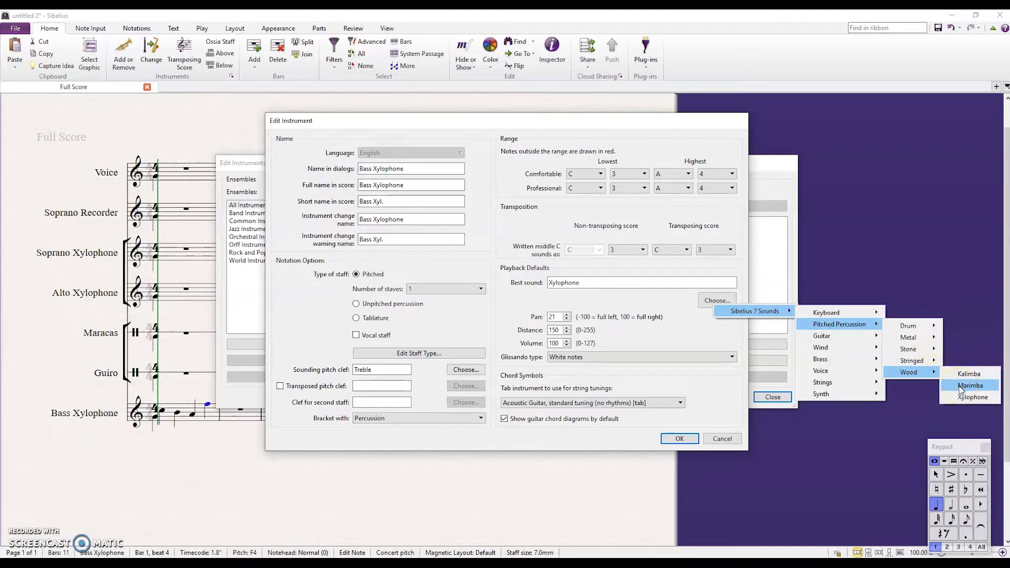
Review the transposing-score written pitch and octave settings.
{"action": "left_click", "coordinate": [599, 226]}
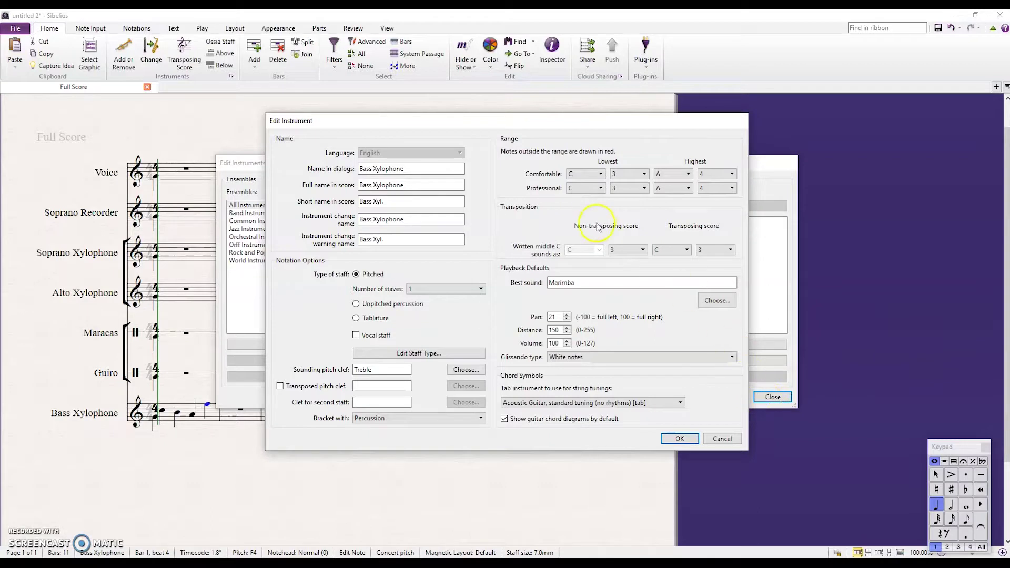
{"action": "left_click", "coordinate": [686, 251]}
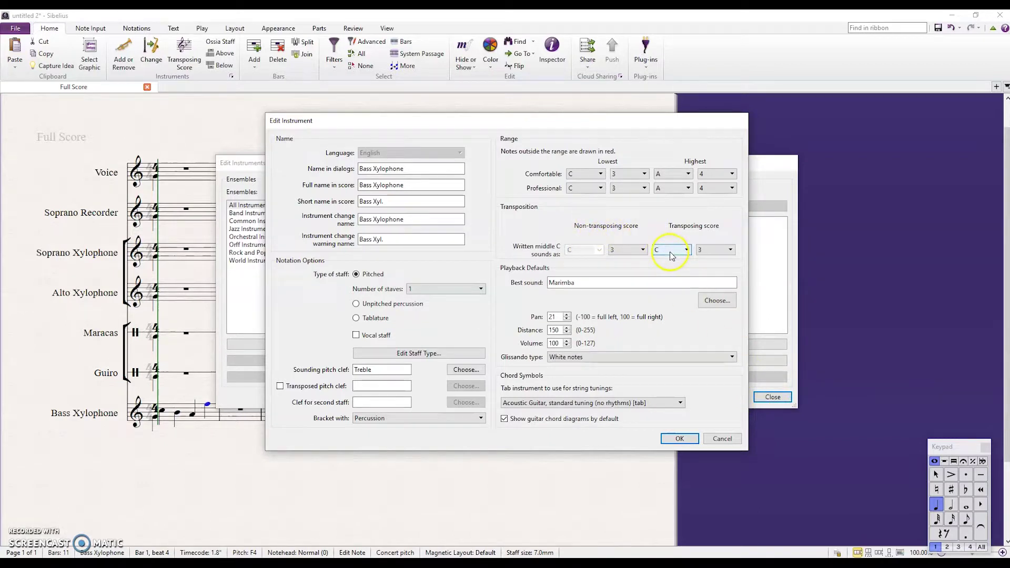
{"action": "left_click", "coordinate": [700, 251]}
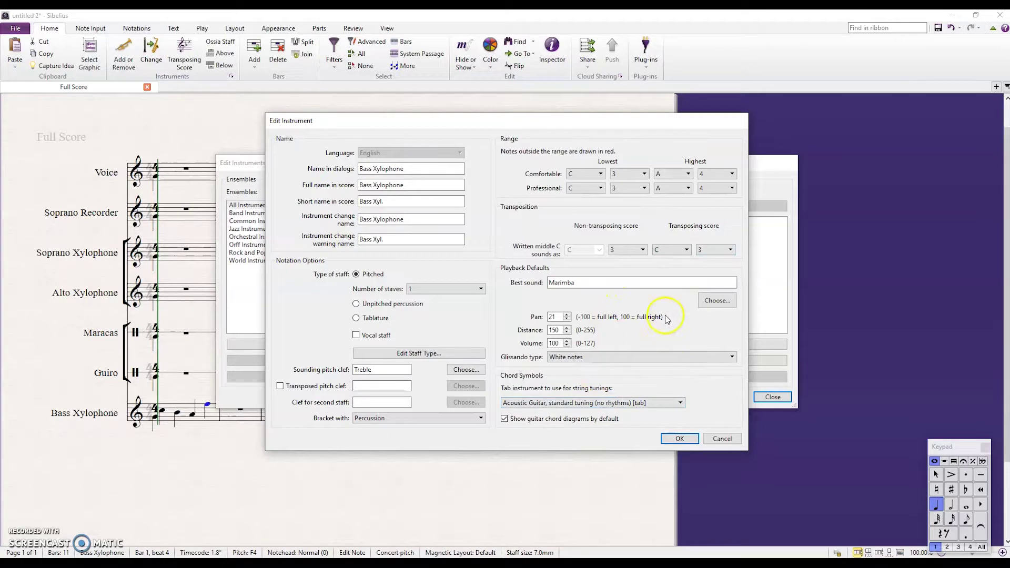
Apply the Marimba change, then lower the Bass Xylophone's beat-4 note step by step to C2.
{"action": "left_click", "coordinate": [677, 439]}
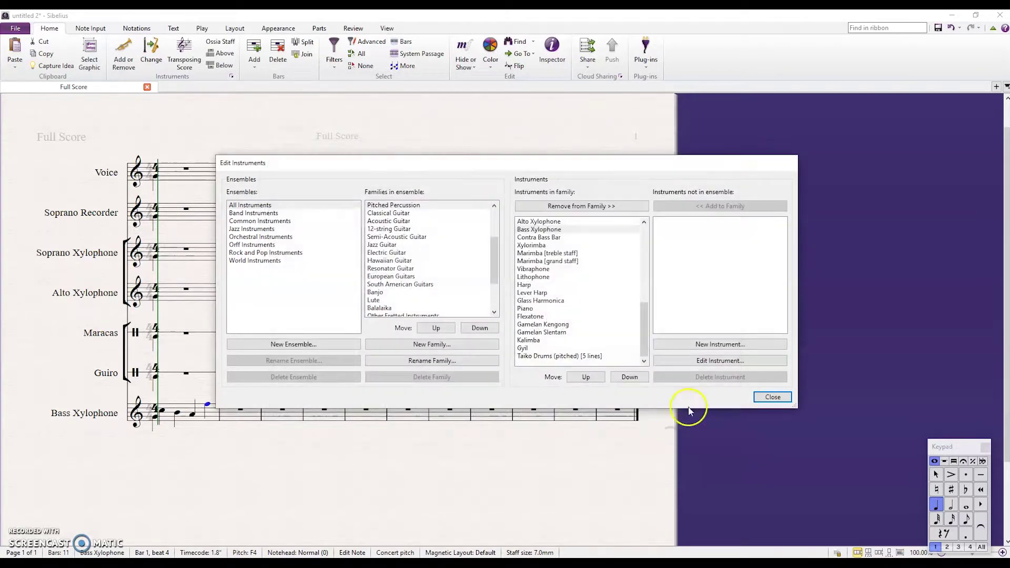
{"action": "left_click", "coordinate": [771, 398]}
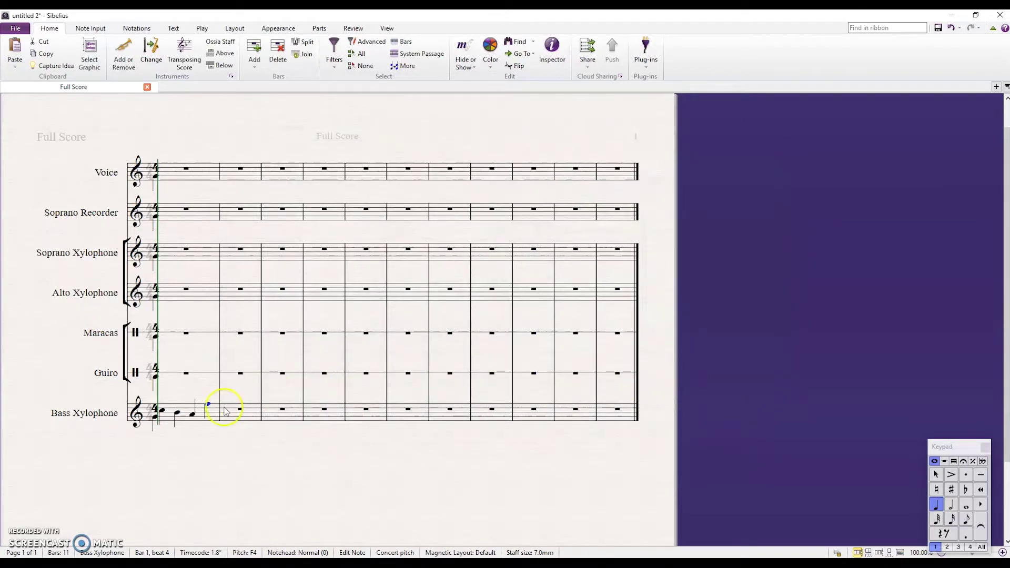
{"action": "left_click", "coordinate": [210, 408]}
{"action": "key", "text": "Down"}
{"action": "key", "text": "Down"}
{"action": "key", "text": "Down"}
{"action": "key", "text": "Down"}
{"action": "key", "text": "Down"}
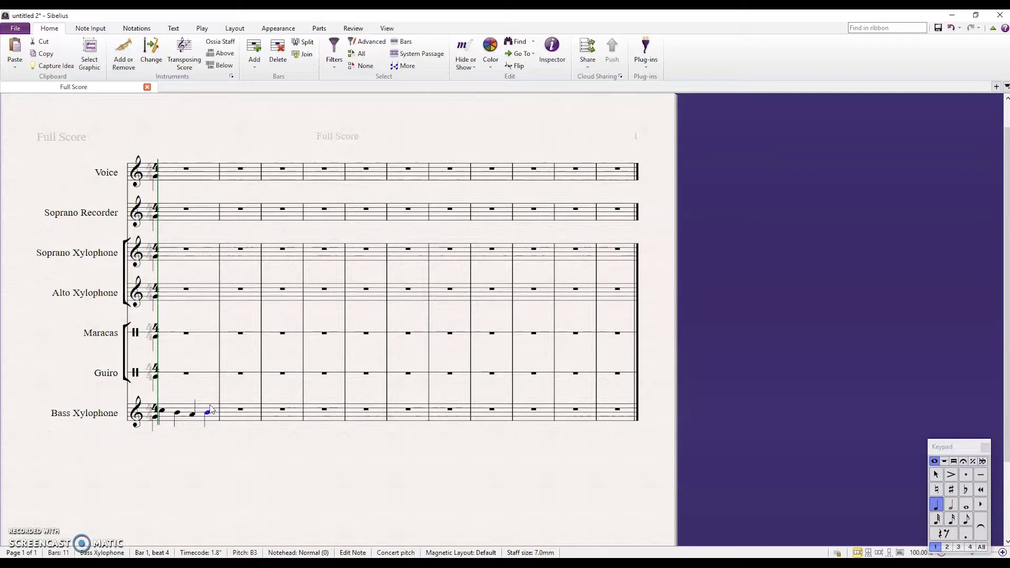
{"action": "key", "text": "Down"}
{"action": "key", "text": "Down"}
{"action": "key", "text": "Down"}
{"action": "key", "text": "Down"}
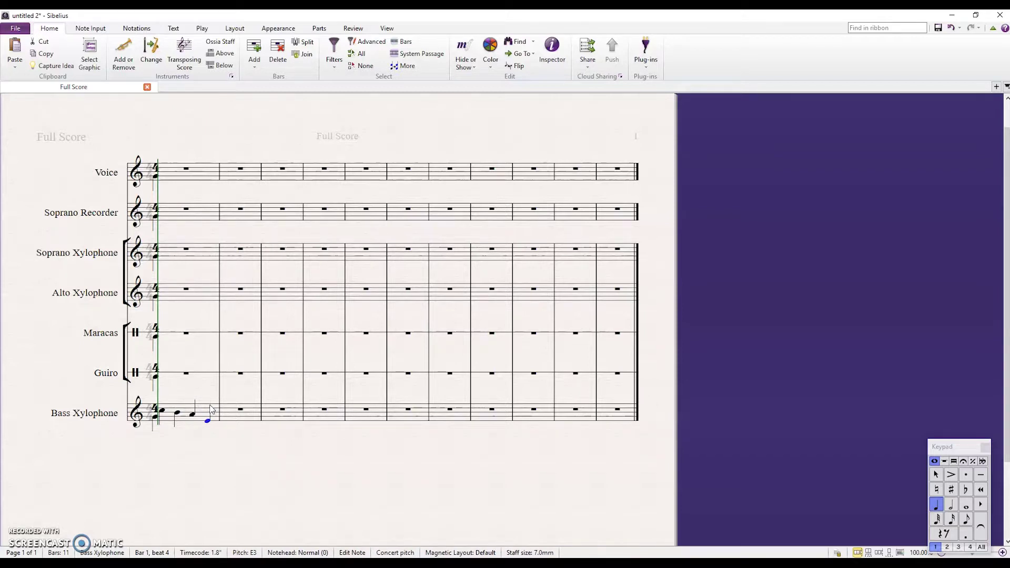
{"action": "key", "text": "Down"}
{"action": "key", "text": "Down"}
{"action": "key", "text": "Down"}
{"action": "key", "text": "Down"}
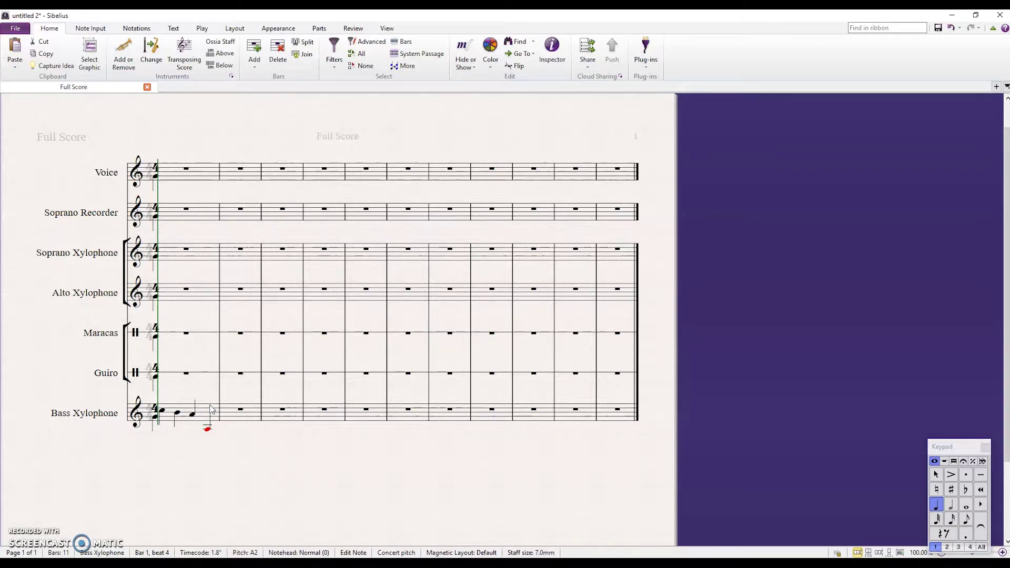
{"action": "key", "text": "Down"}
{"action": "key", "text": "Down"}
{"action": "key", "text": "Down"}
{"action": "key", "text": "Down"}
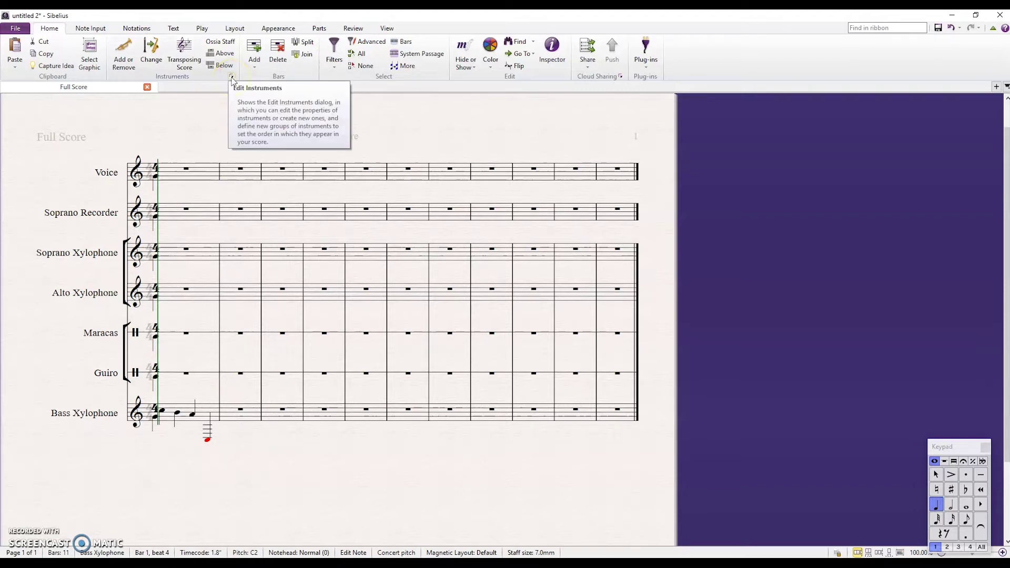
Reopen the Bass Xylophone instrument definition for editing, accepting the in-use warning.
{"action": "left_click", "coordinate": [232, 78]}
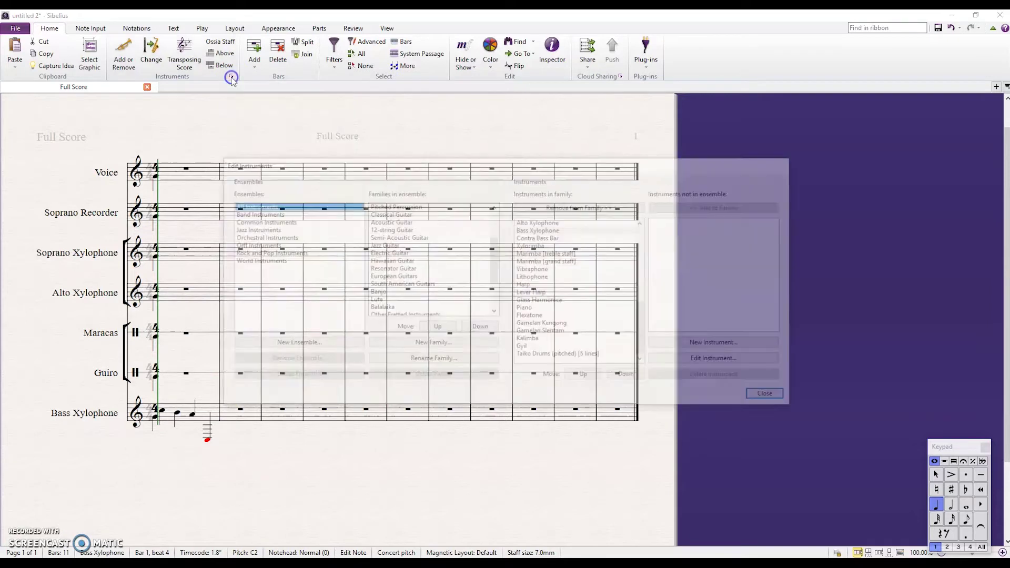
{"action": "left_click", "coordinate": [708, 363]}
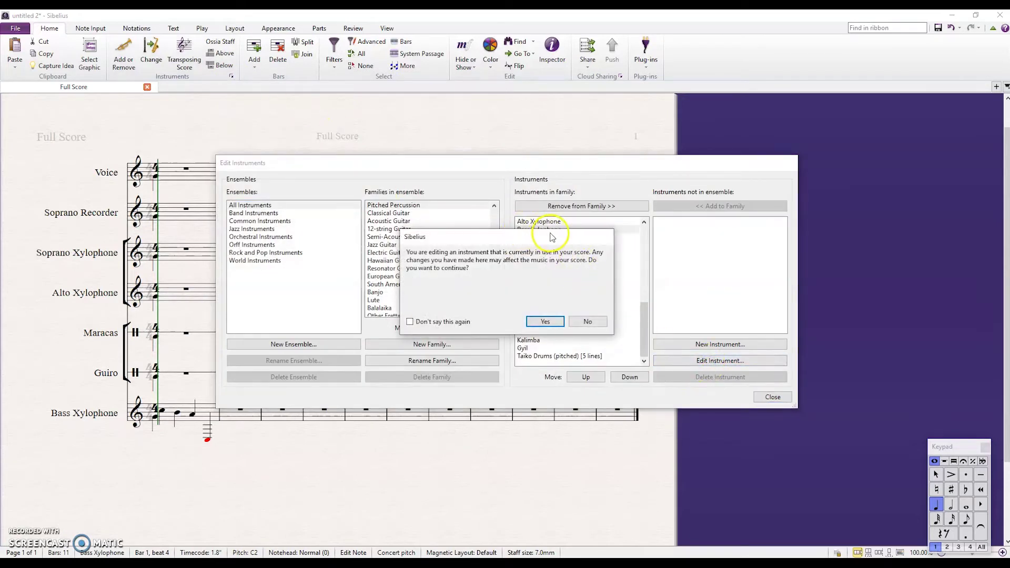
{"action": "left_click", "coordinate": [556, 325]}
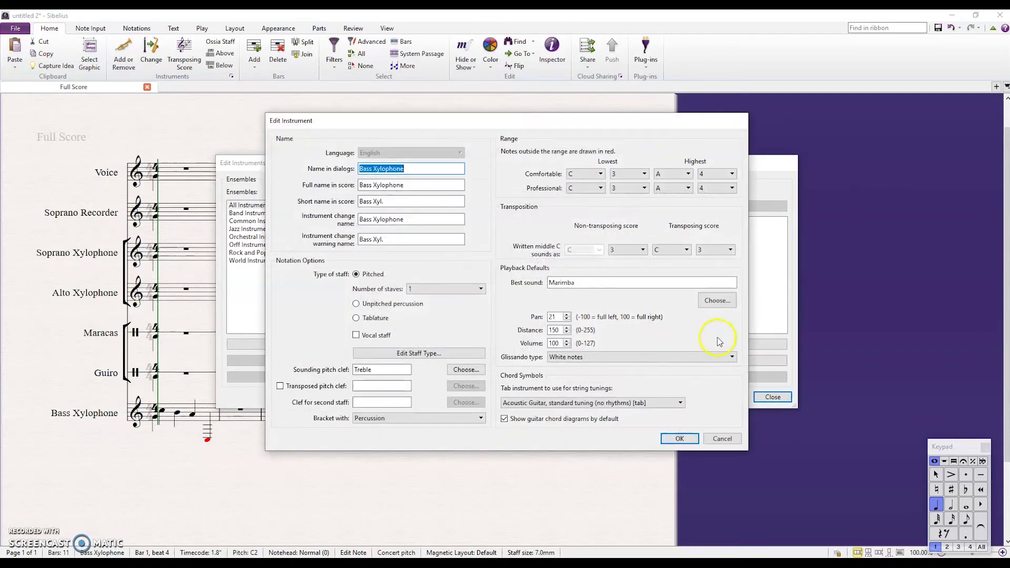
Browse the guitar bass and brass playback sounds, then cancel, keeping Marimba.
{"action": "left_click", "coordinate": [727, 302]}
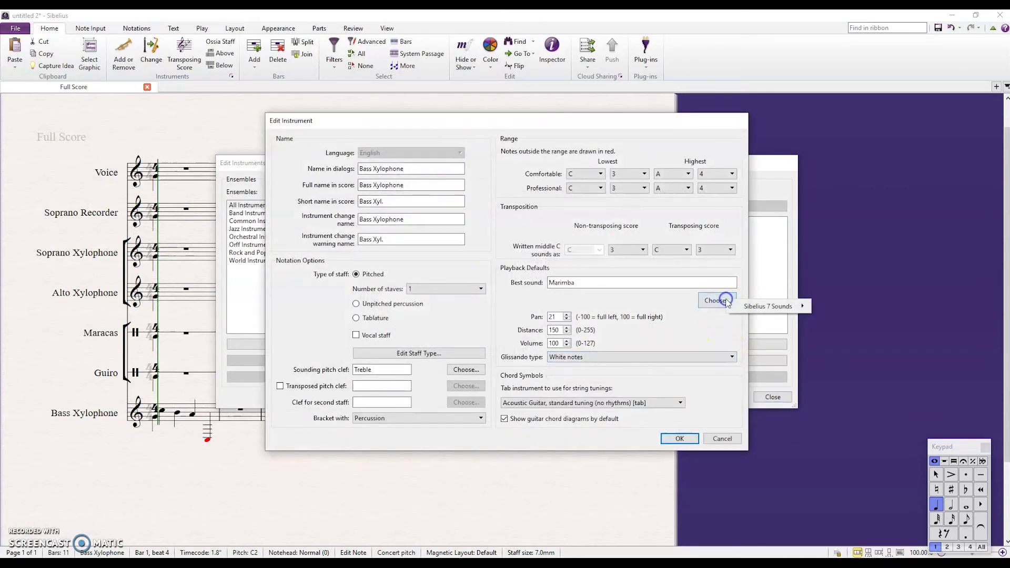
{"action": "mouse_move", "coordinate": [757, 311]}
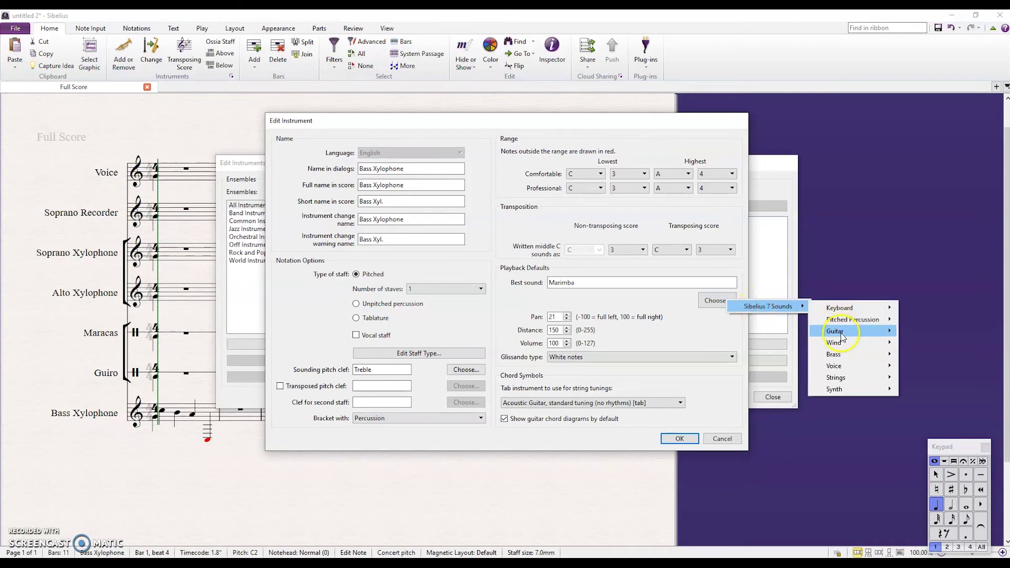
{"action": "mouse_move", "coordinate": [842, 331]}
{"action": "left_click", "coordinate": [929, 338]}
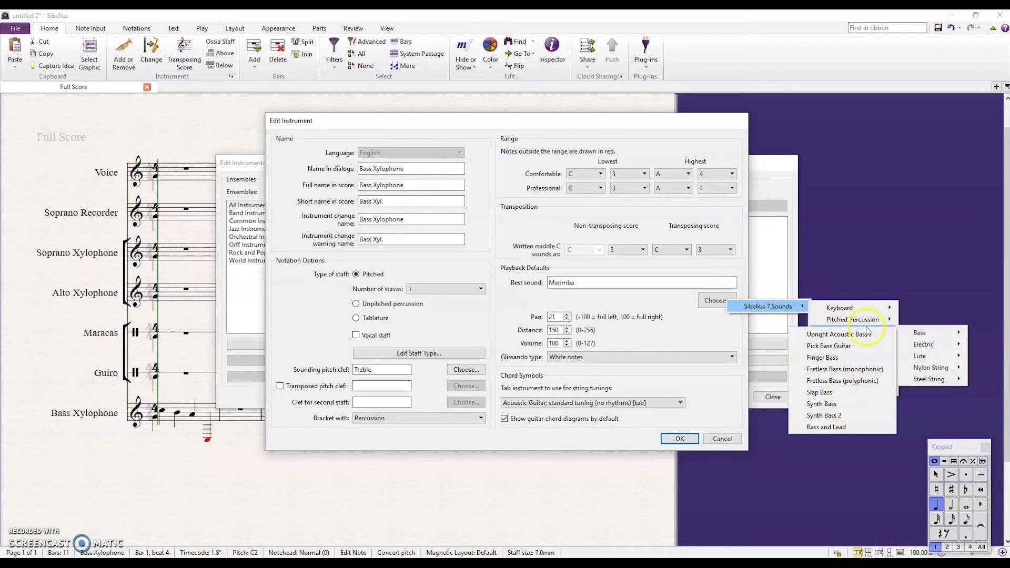
{"action": "mouse_move", "coordinate": [870, 307]}
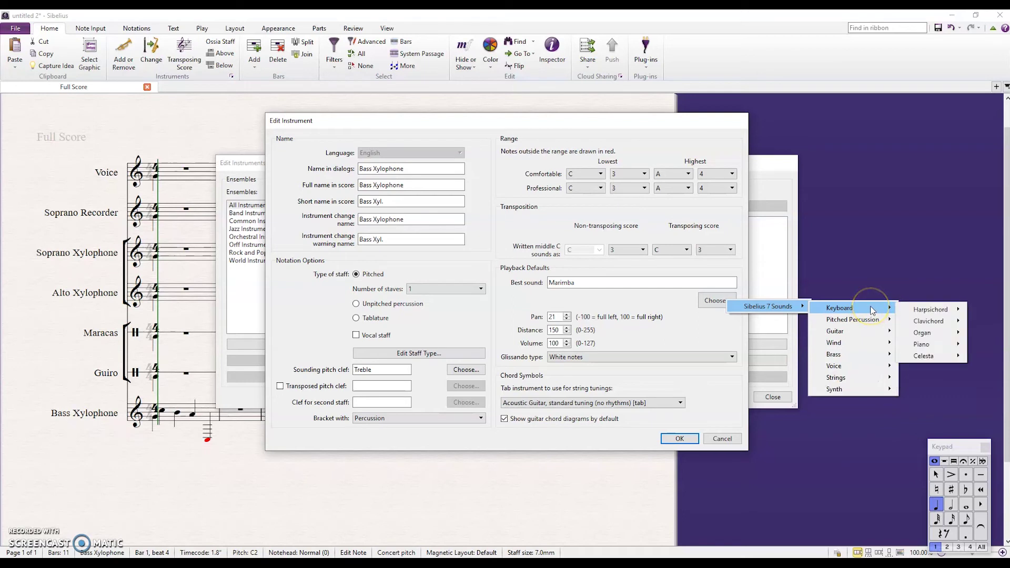
{"action": "left_click", "coordinate": [874, 357]}
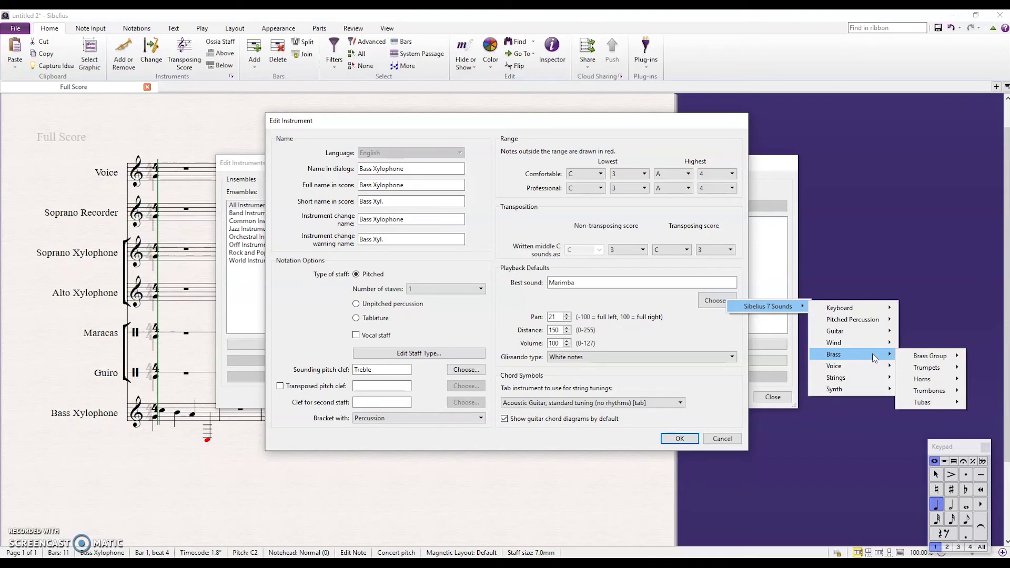
{"action": "left_click", "coordinate": [744, 428]}
{"action": "left_click", "coordinate": [722, 438]}
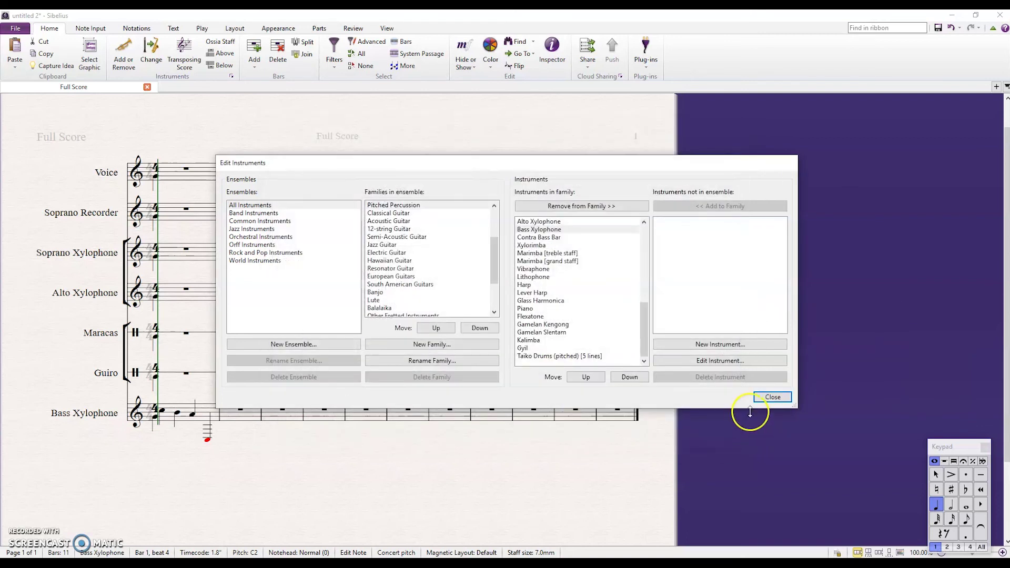